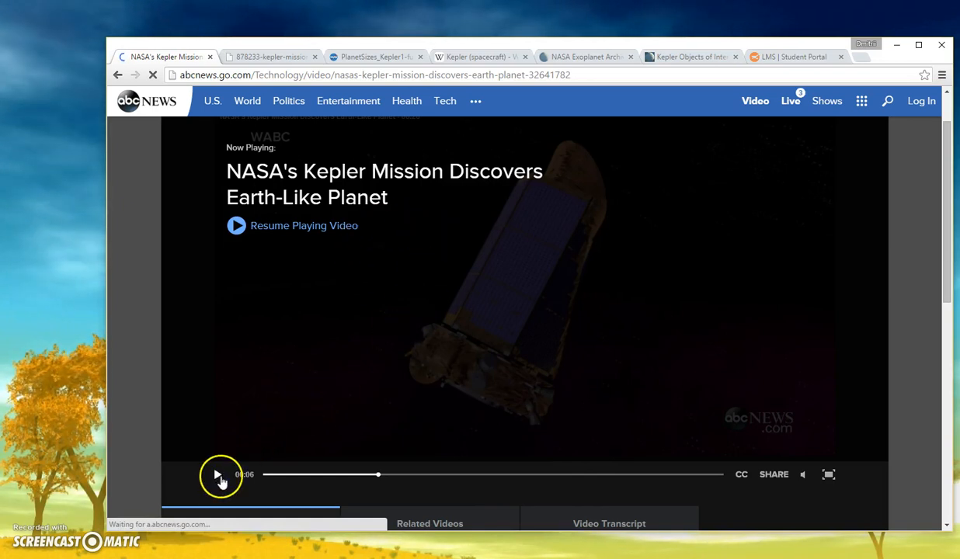
Play the ABC News video about NASA's Kepler mission and close its page when finished.
left_click(220, 477)
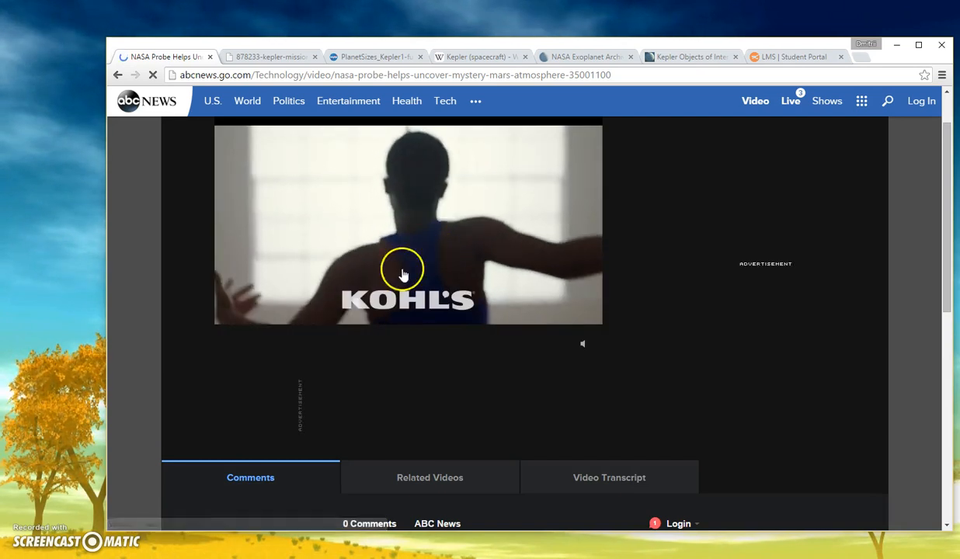
key("ctrl+w")
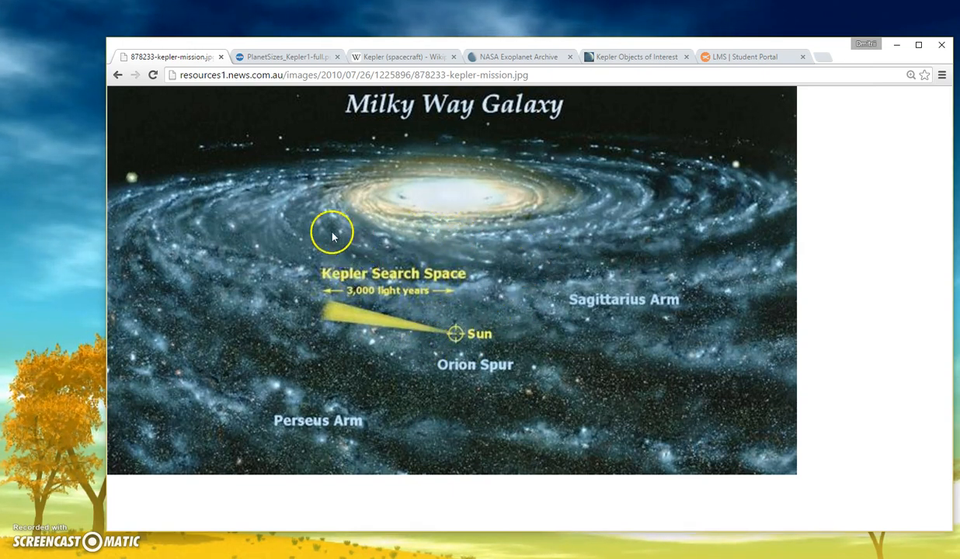
View the Kepler planet sizes chart and look over the NASA Exoplanet Archive home page.
left_click(268, 58)
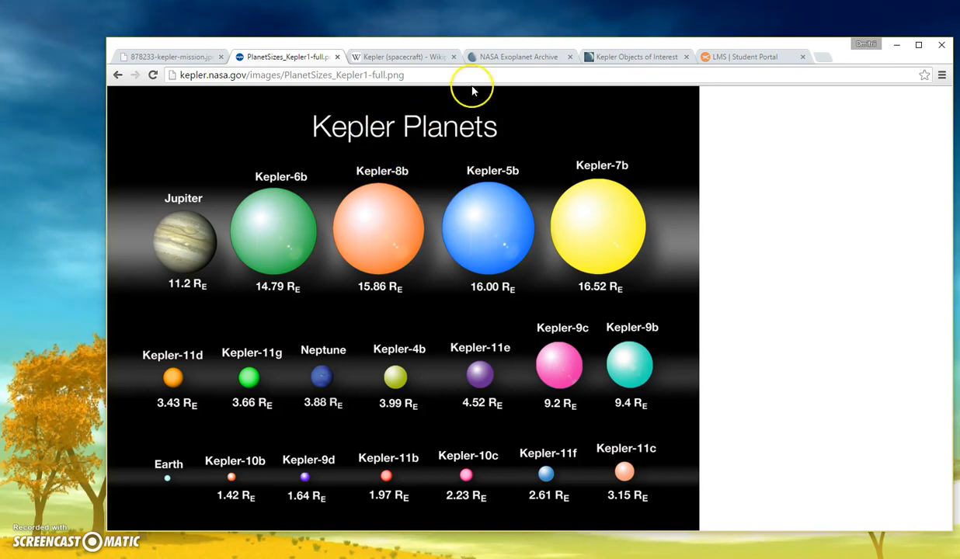
left_click(512, 58)
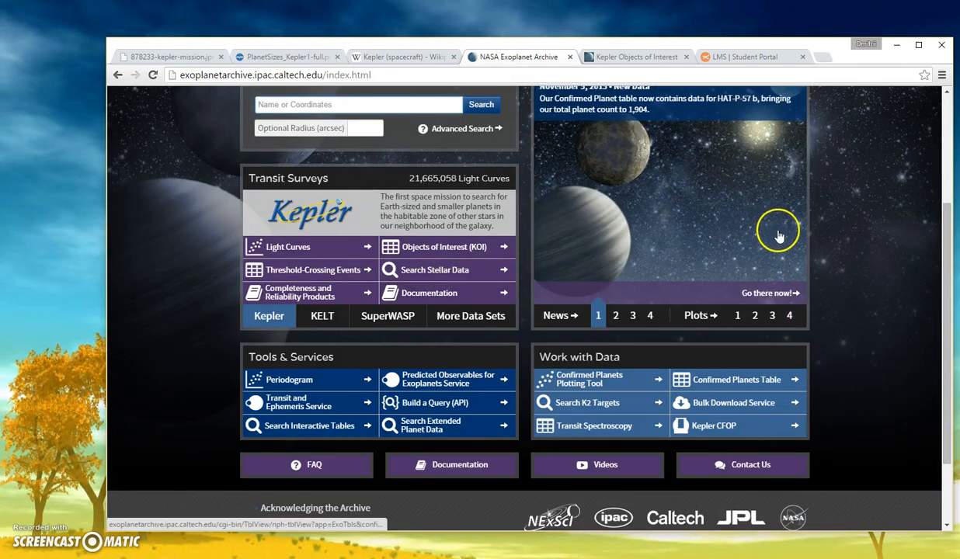
scroll(771, 232, "up", 3)
scroll(835, 233, "down", 3)
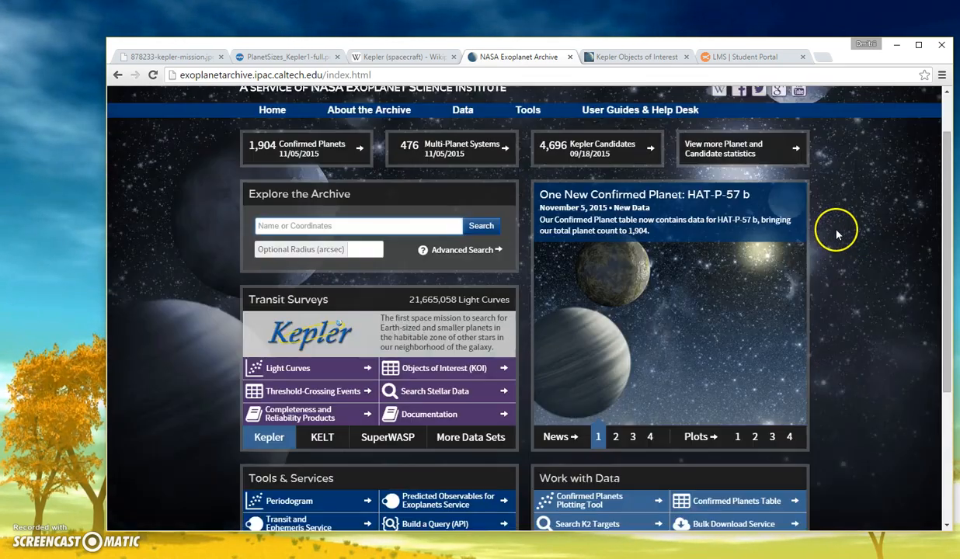
scroll(837, 233, "up", 2)
scroll(836, 233, "down", 1)
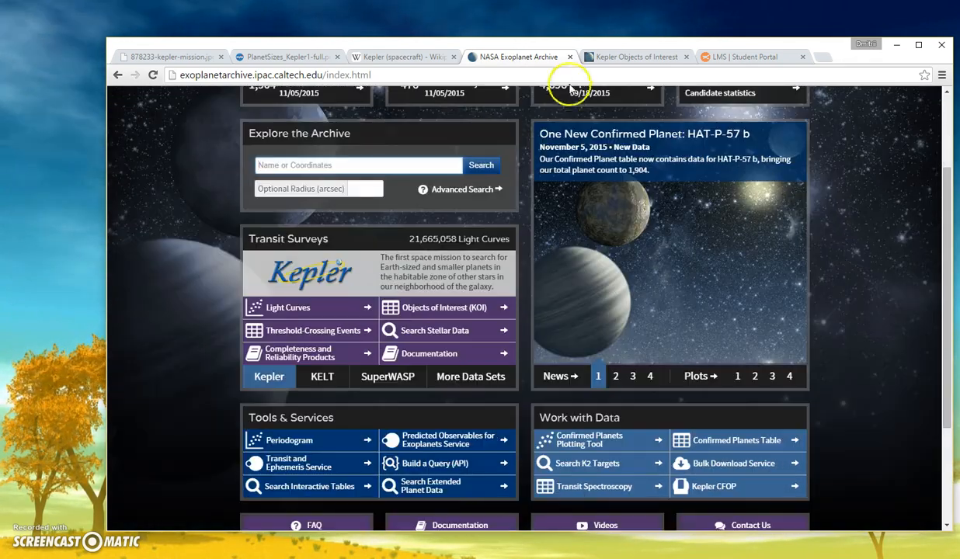
Open the Kepler Objects of Interest table and browse its cumulative KOI records.
left_click(615, 59)
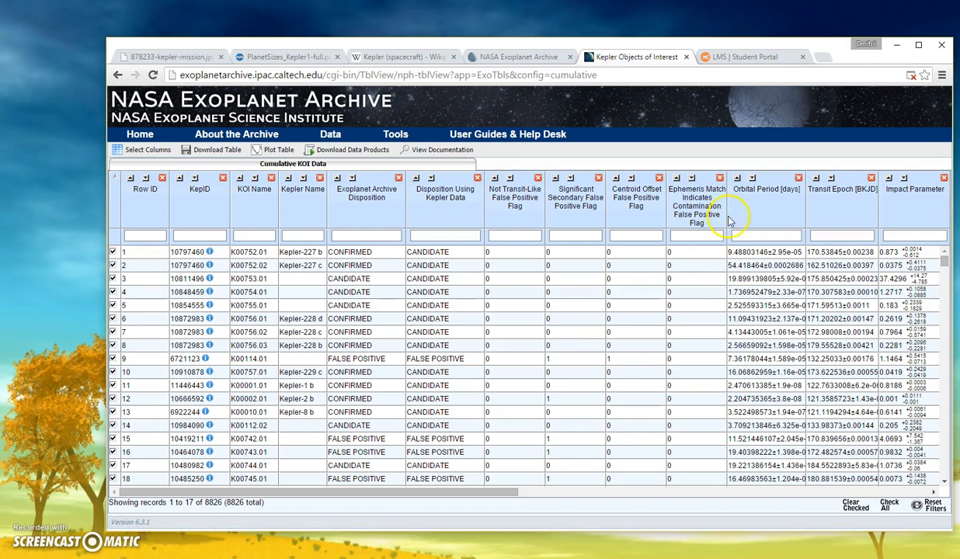
left_click_drag(445, 493, 396, 471)
scroll(489, 321, "down", 10)
left_click_drag(943, 256, 943, 296)
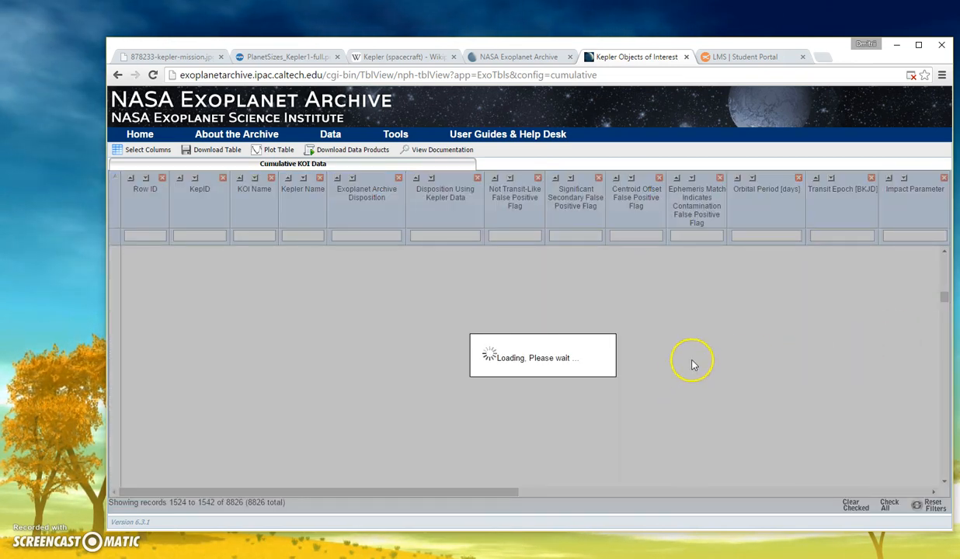
scroll(695, 359, "up", 5)
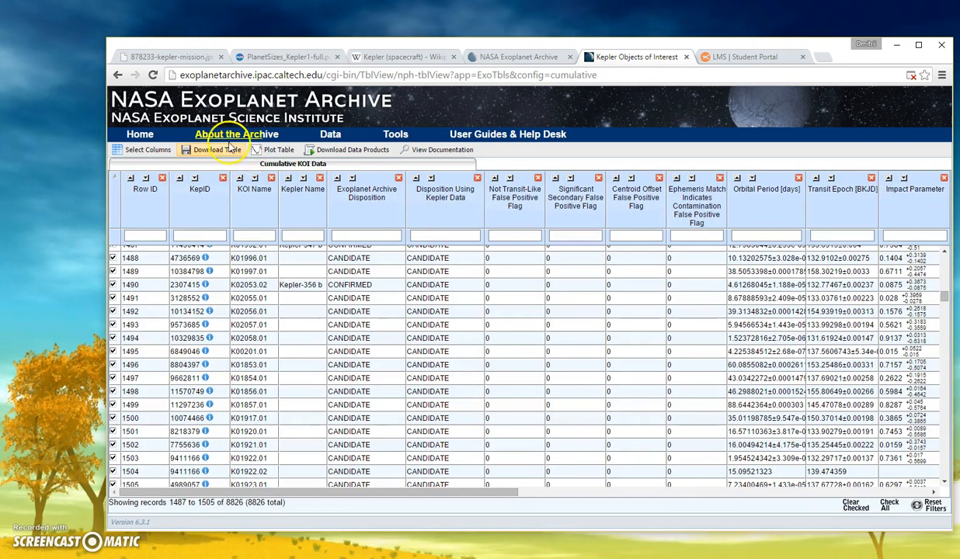
Try to download the checked rows and columns of the cumulative KOI table in CSV format.
left_click(211, 150)
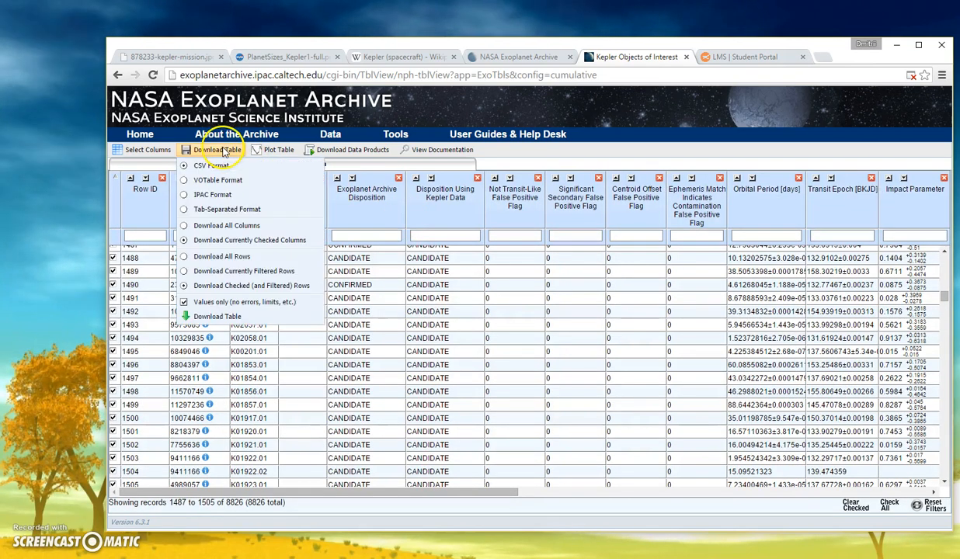
left_click(233, 318)
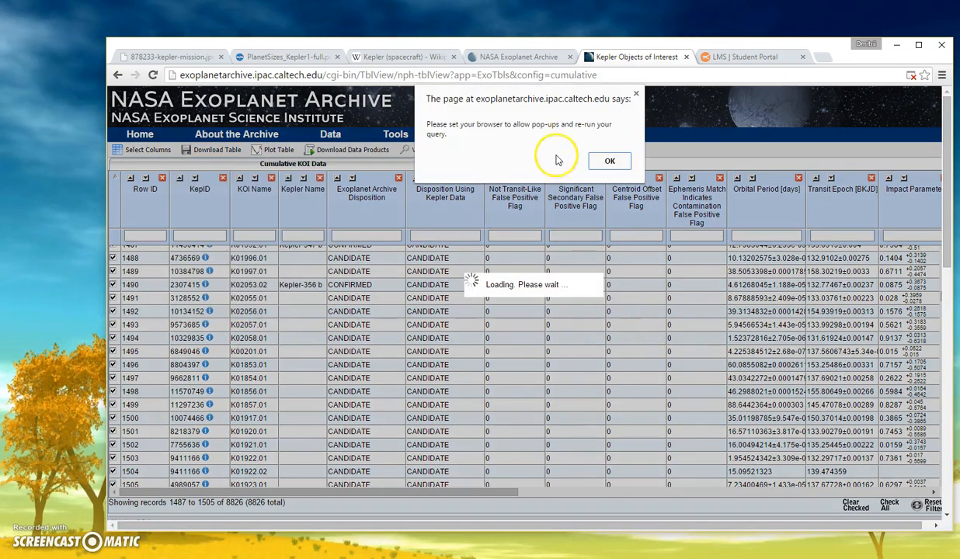
left_click(610, 160)
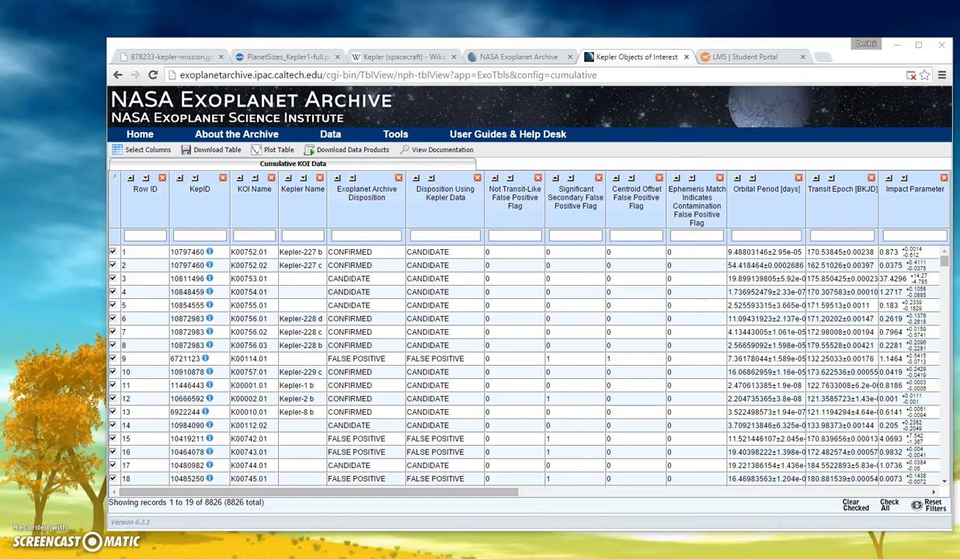
Switch to Excel and examine the column descriptions and planet data in exomultpars.csv.
key("alt+Tab")
scroll(445, 299, "up", 7)
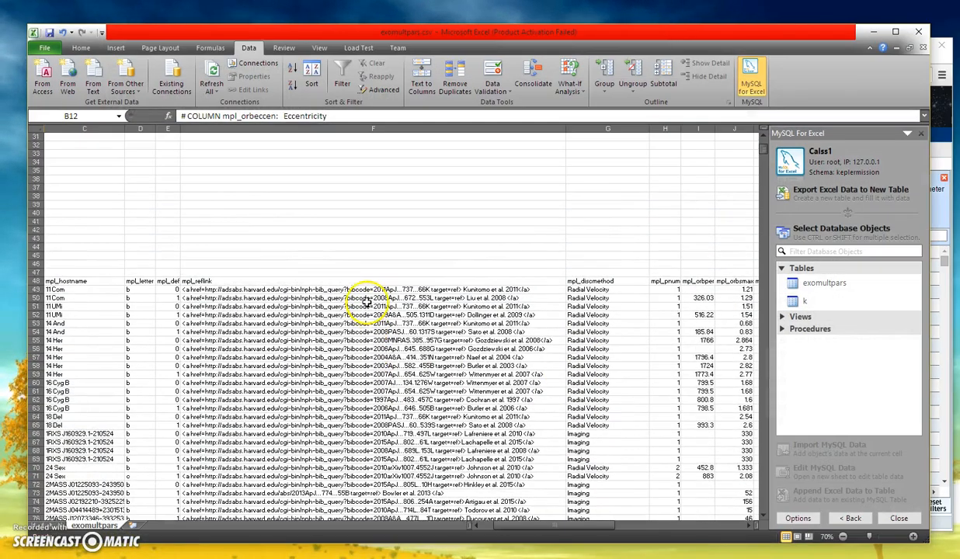
left_click_drag(549, 533, 500, 531)
scroll(317, 325, "up", 6)
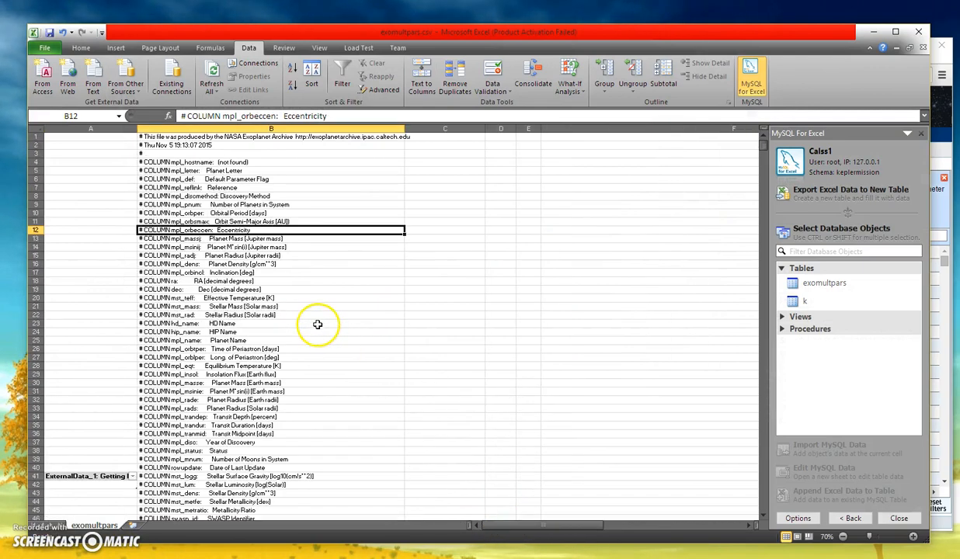
left_click(289, 187)
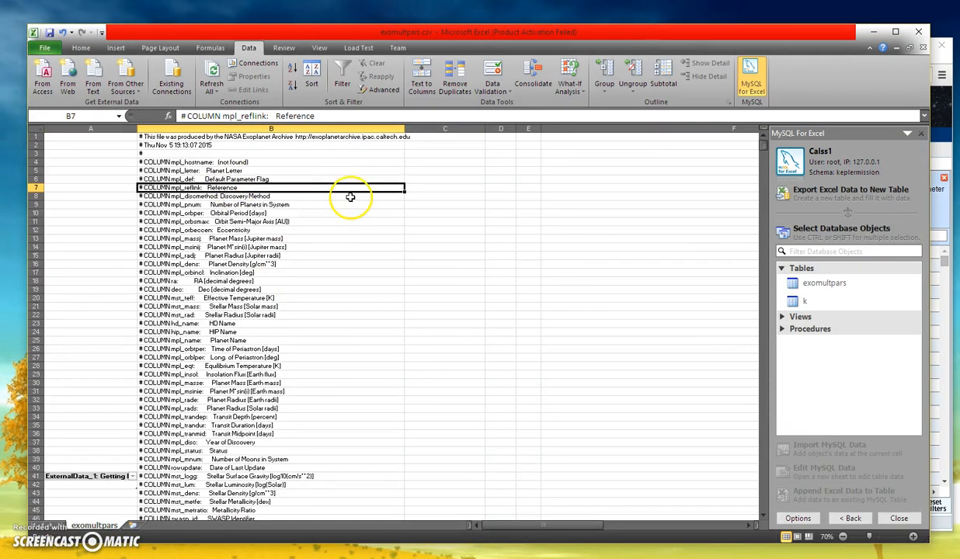
scroll(350, 197, "down", 12)
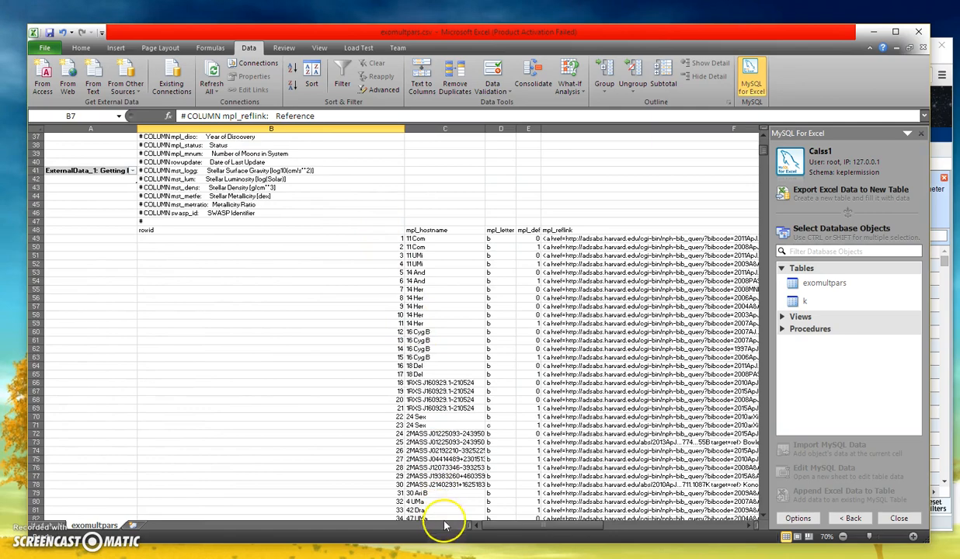
mouse_move(506, 525)
left_mouse_down()
mouse_move(625, 527)
mouse_move(506, 525)
left_mouse_up()
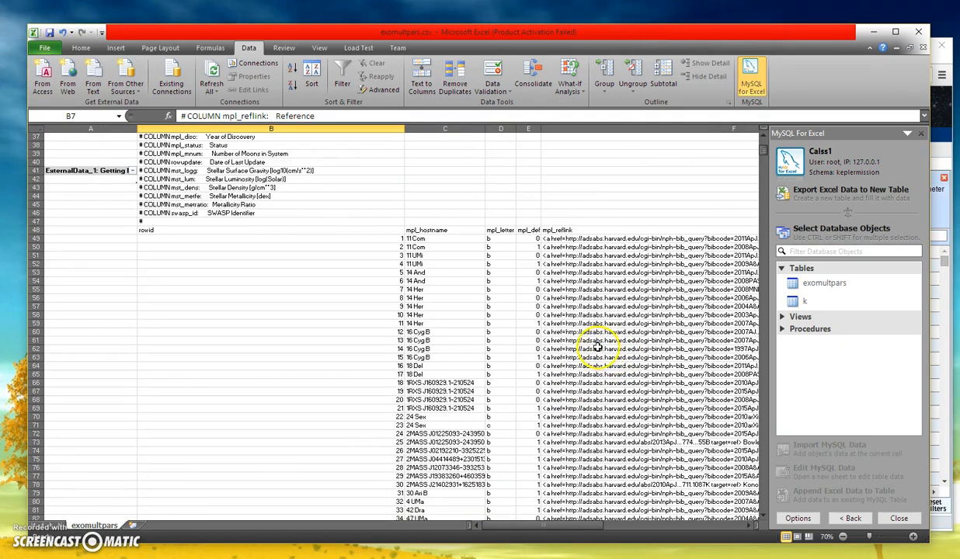
left_click_drag(590, 526, 643, 523)
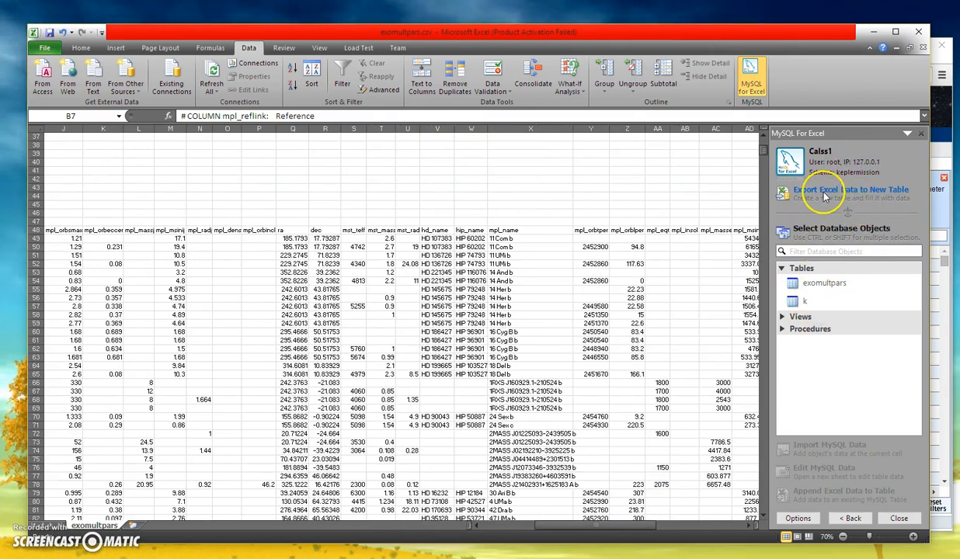
Select the exomultpars data from header row 48 down to the last record in row 2867.
left_click_drag(621, 530, 492, 511)
left_click(46, 231)
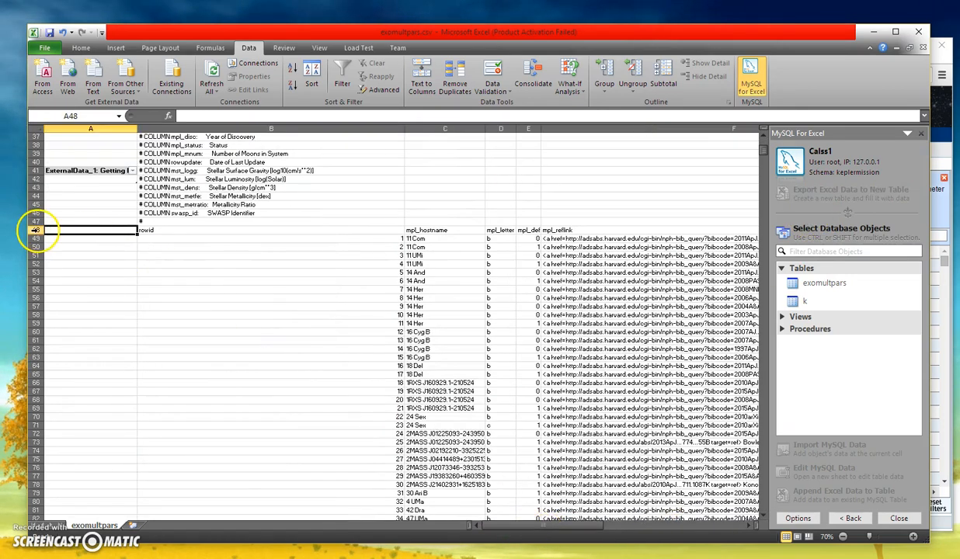
left_click(36, 229)
left_click_drag(761, 157, 749, 311)
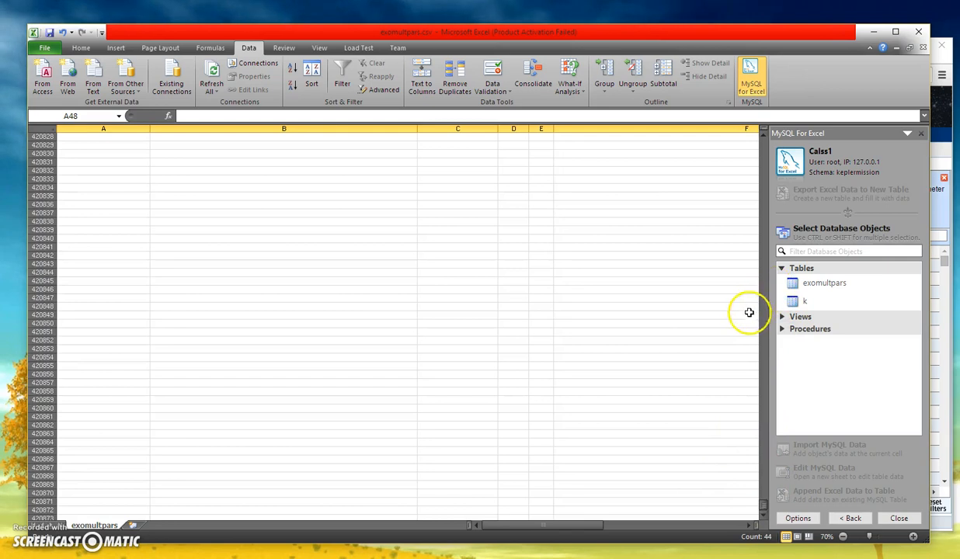
left_click(723, 220)
scroll(745, 311, "up", 12)
left_click_drag(765, 509, 765, 178)
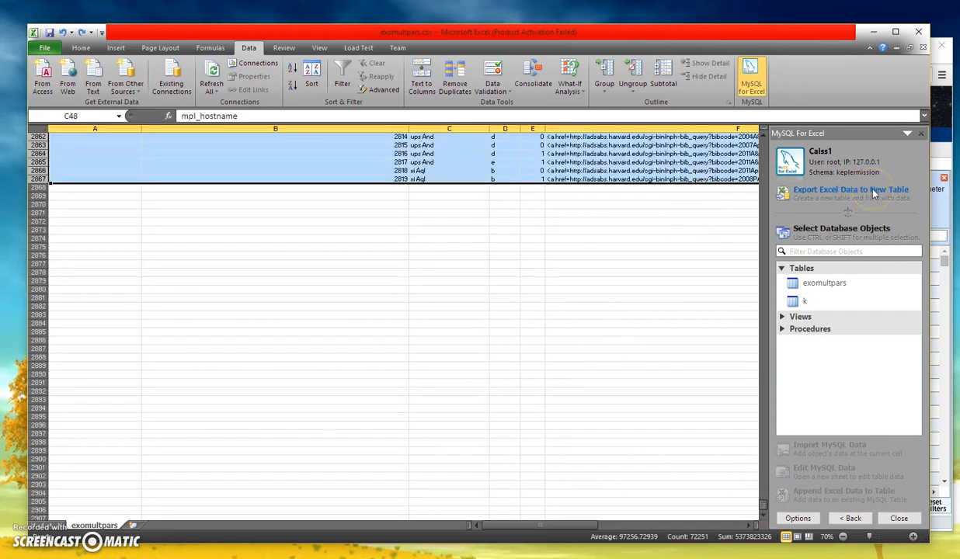
Set up a MySQL export of the selected rows as table e with the existing rowid column as primary key, and cancel it.
left_click(872, 194)
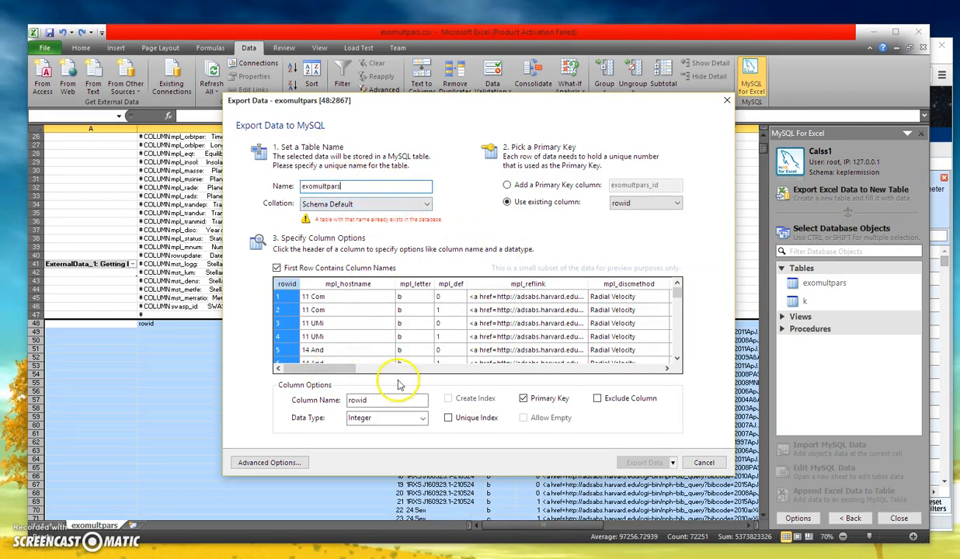
left_click_drag(347, 369, 249, 285)
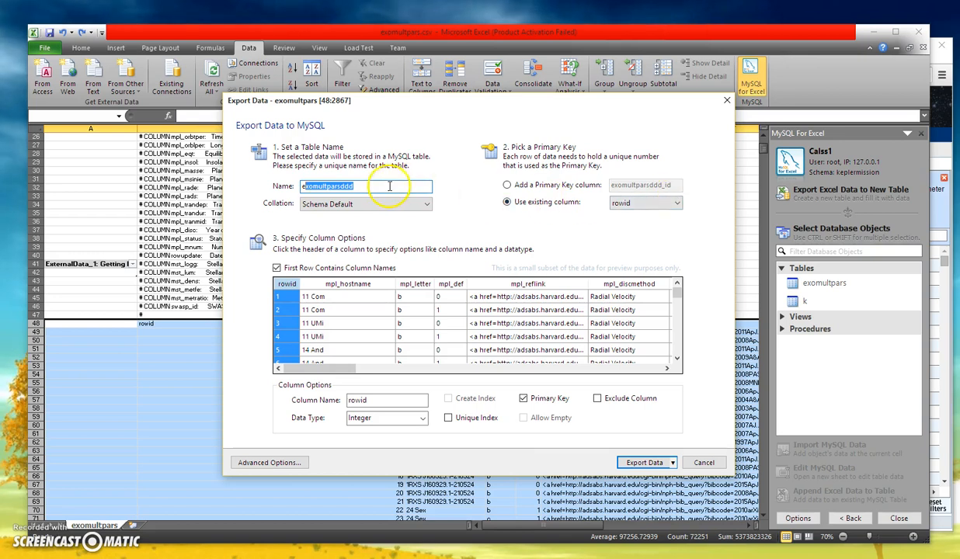
left_click(669, 203)
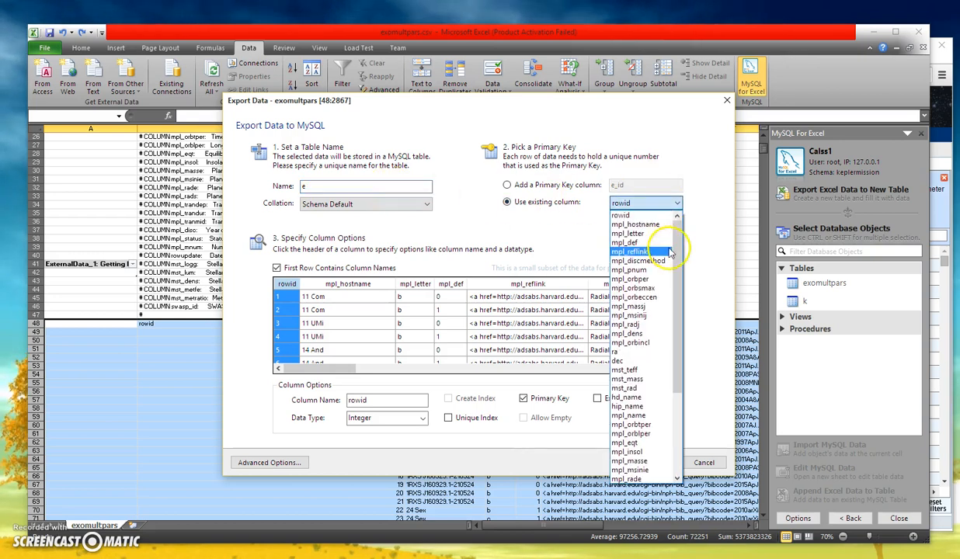
left_click(626, 214)
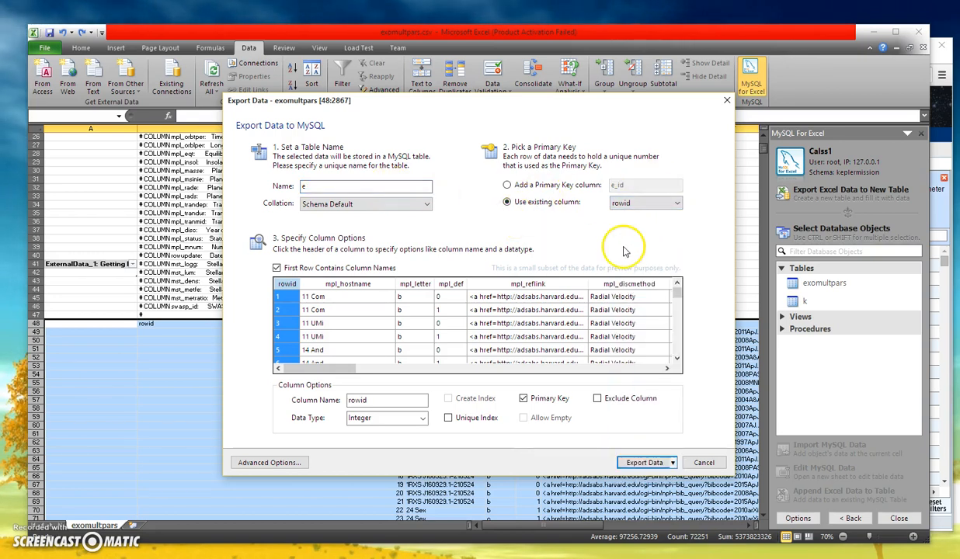
scroll(302, 320, "down", 3)
scroll(380, 321, "up", 3)
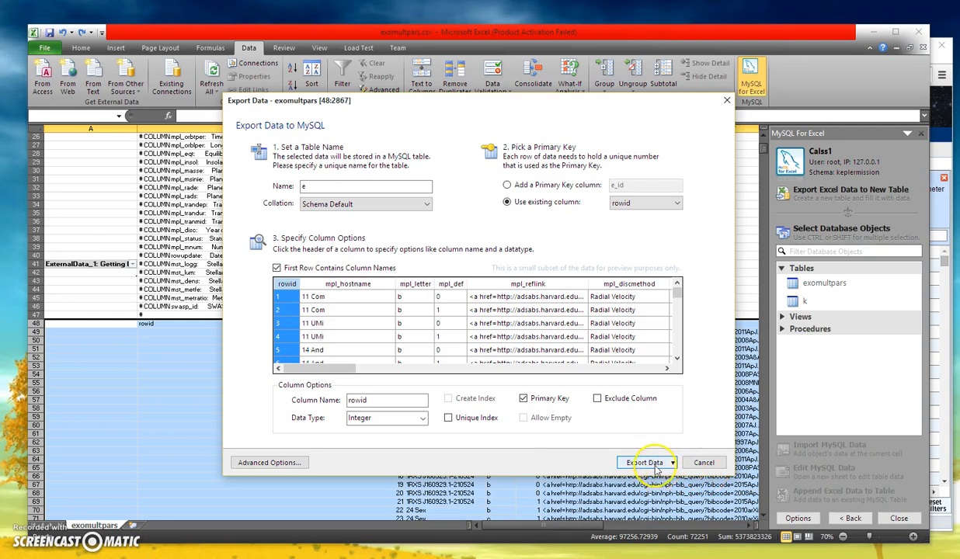
left_click(703, 463)
scroll(429, 254, "up", 6)
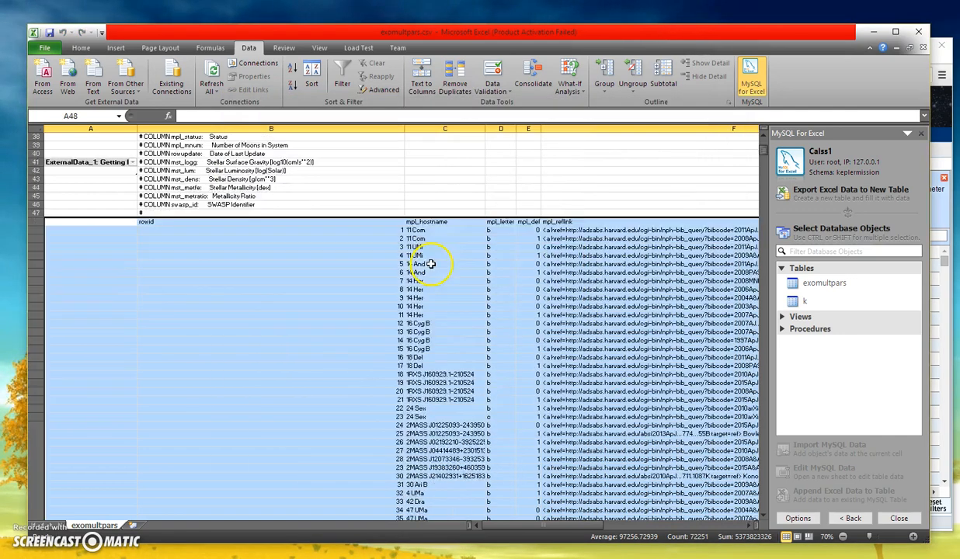
scroll(491, 343, "down", 5)
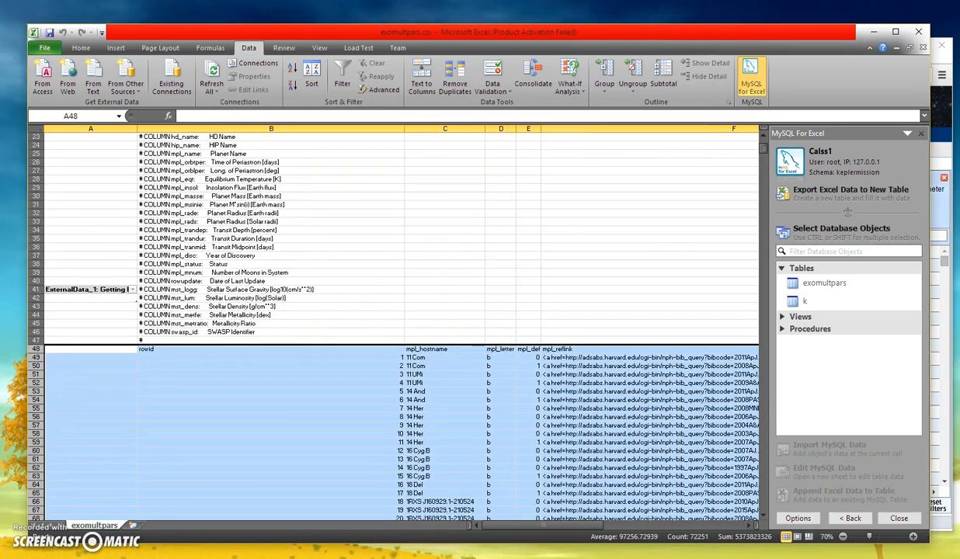
Switch to MySQL Workbench and examine the columns and data types of the keplermission.k table.
key("alt+Tab")
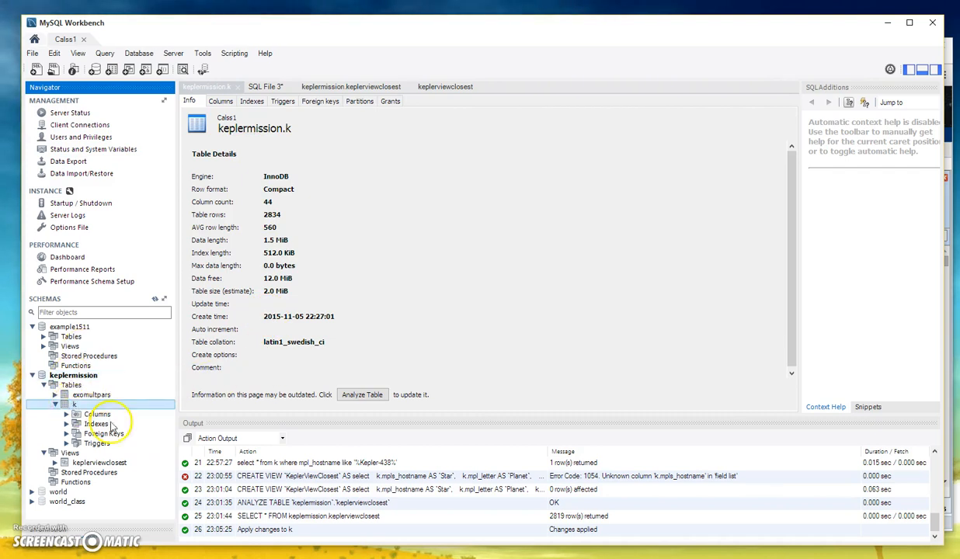
left_click(220, 101)
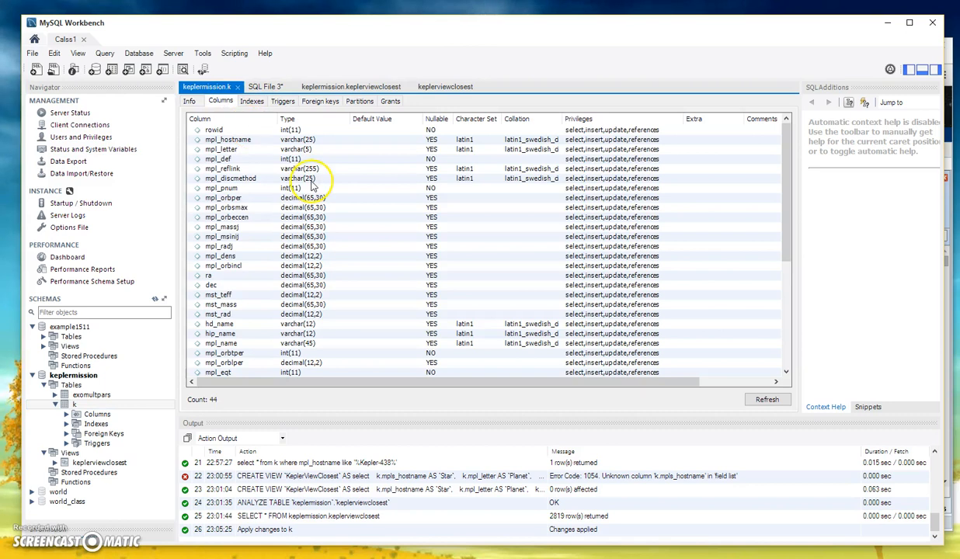
left_click_drag(782, 144, 750, 289)
left_click(318, 289)
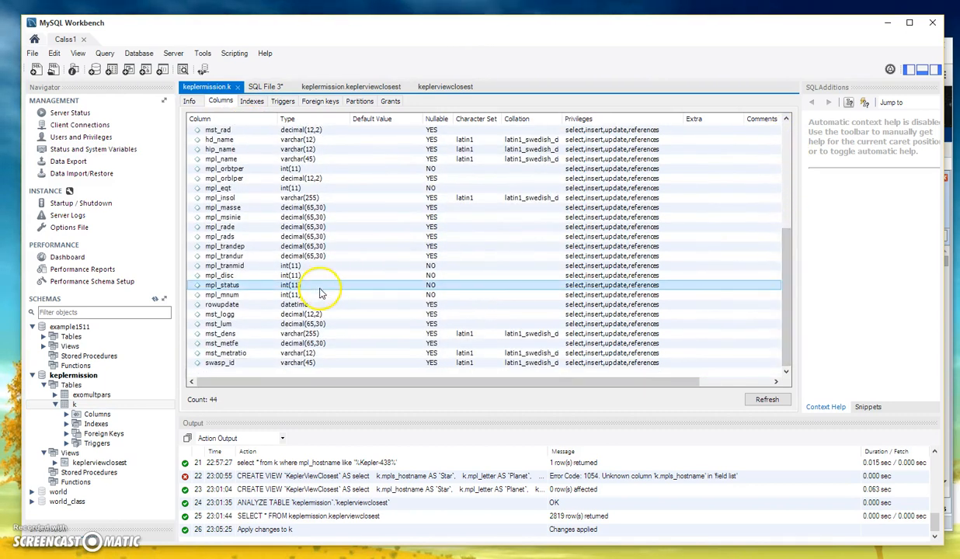
left_click(262, 328)
scroll(357, 332, "up", 6)
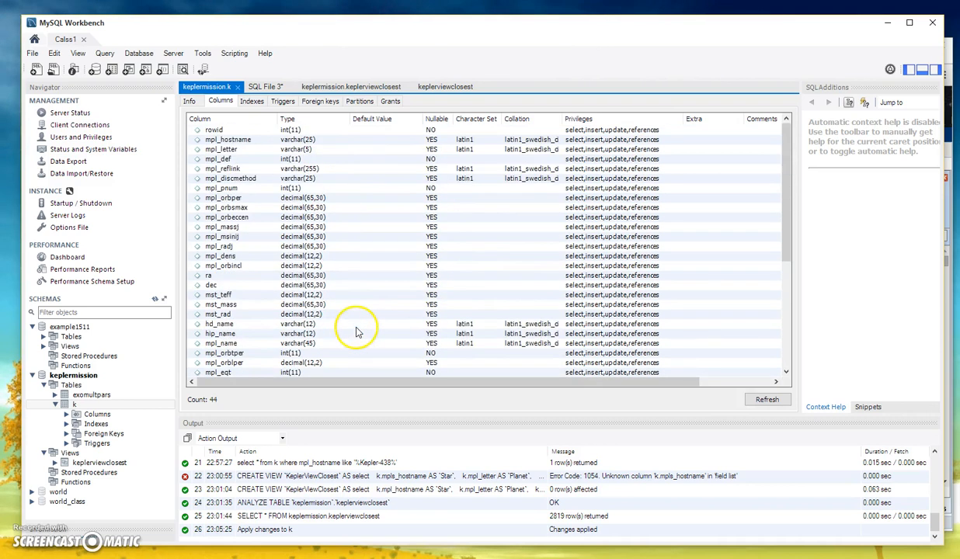
scroll(478, 288, "down", 4)
left_click(323, 304)
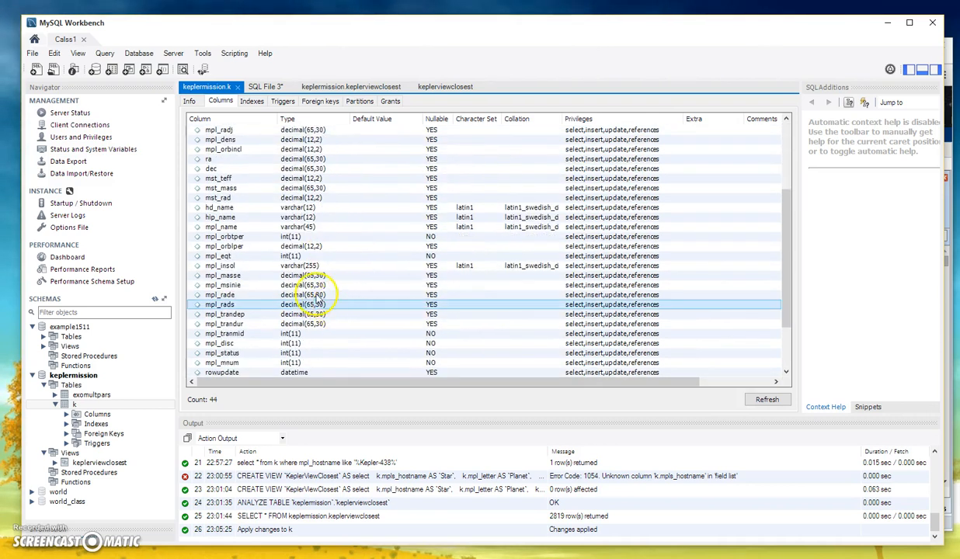
left_click(324, 296)
scroll(342, 268, "up", 4)
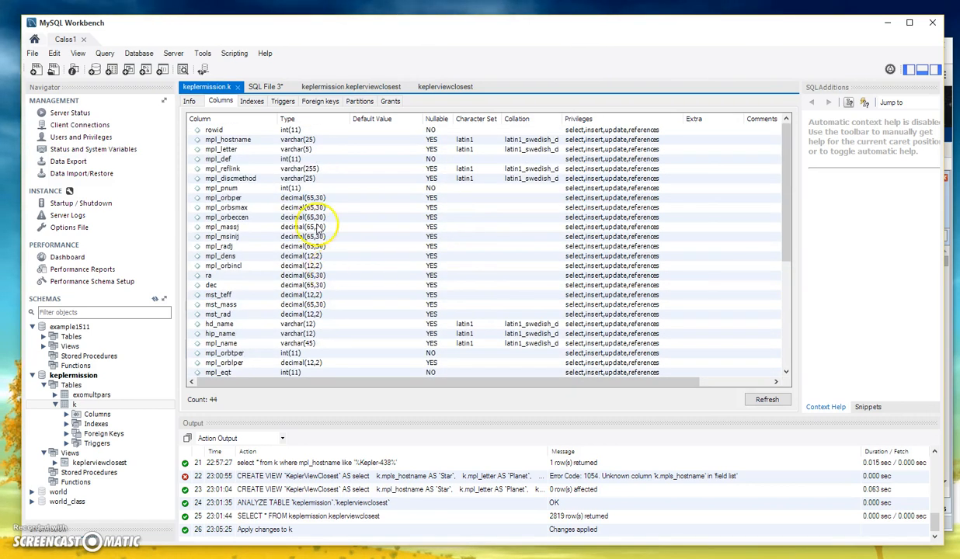
left_click(326, 226)
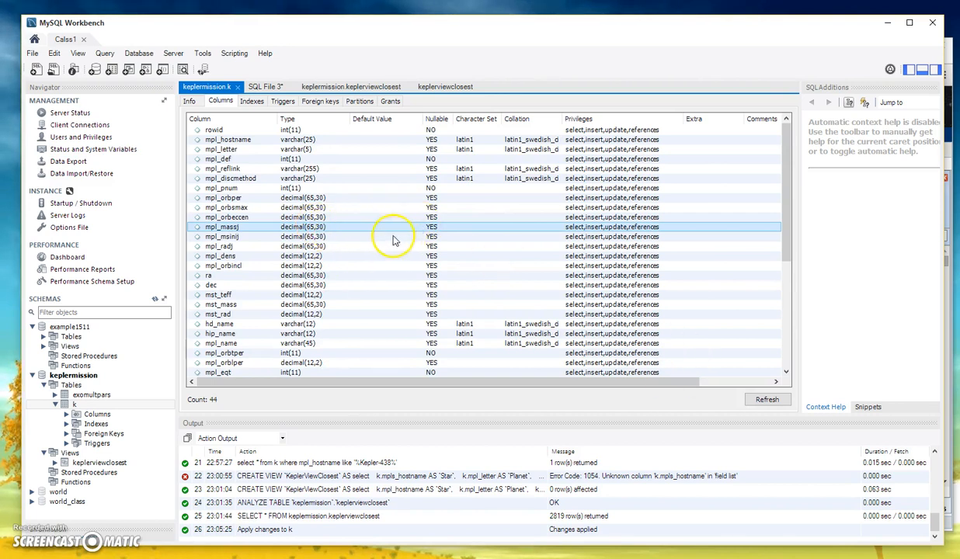
Run the SQL File 3 query on table k for planets with mpl_masse between 0.5 and 3, grouped by mpl_hostname.
left_click(267, 87)
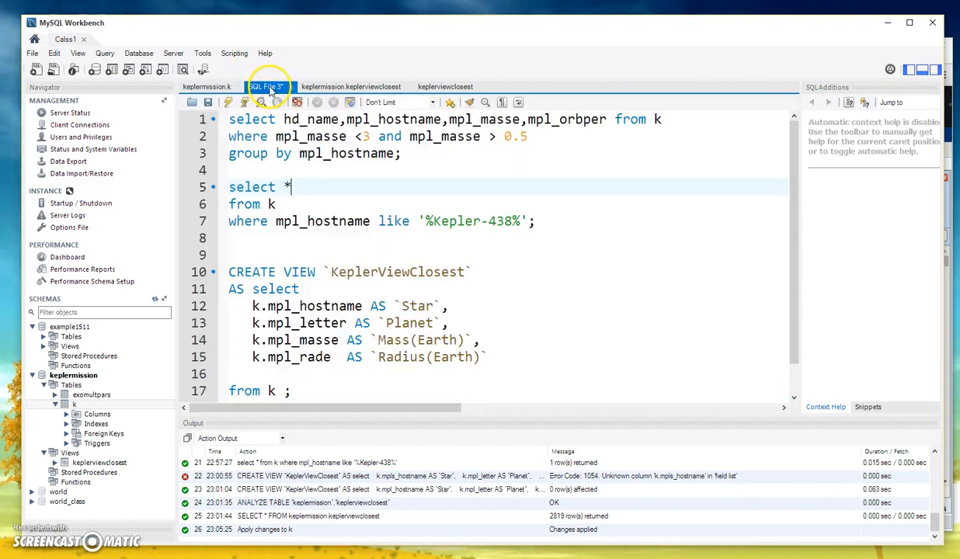
left_click(323, 87)
left_click(268, 87)
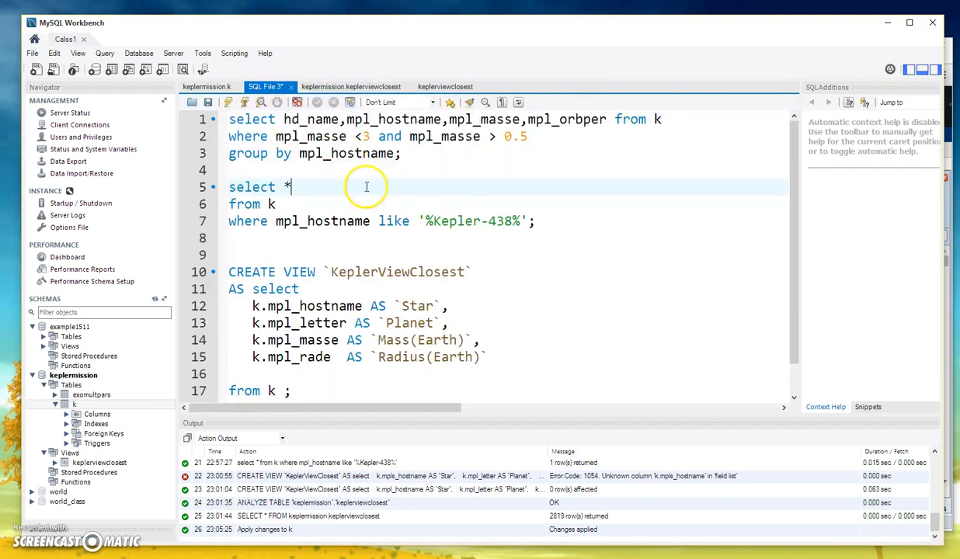
left_click(428, 150)
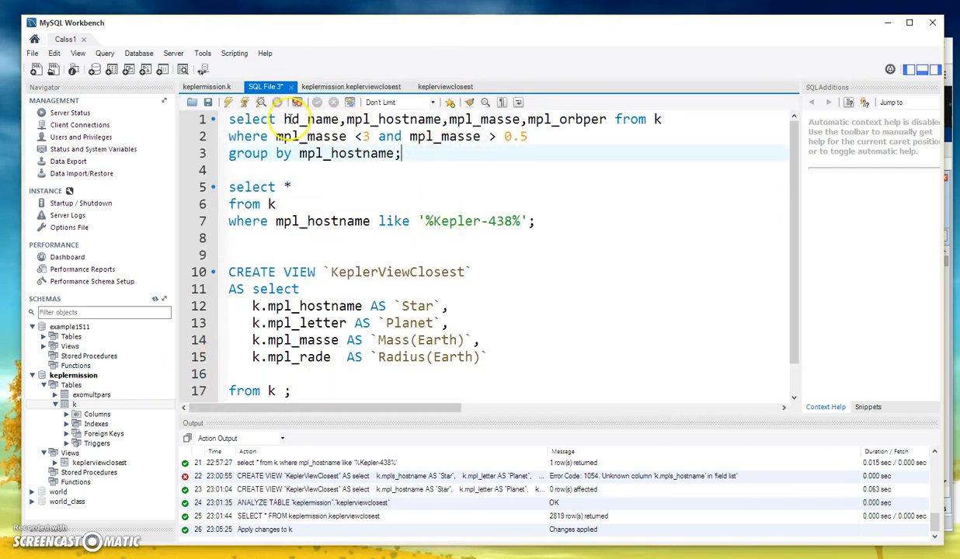
left_click(244, 102)
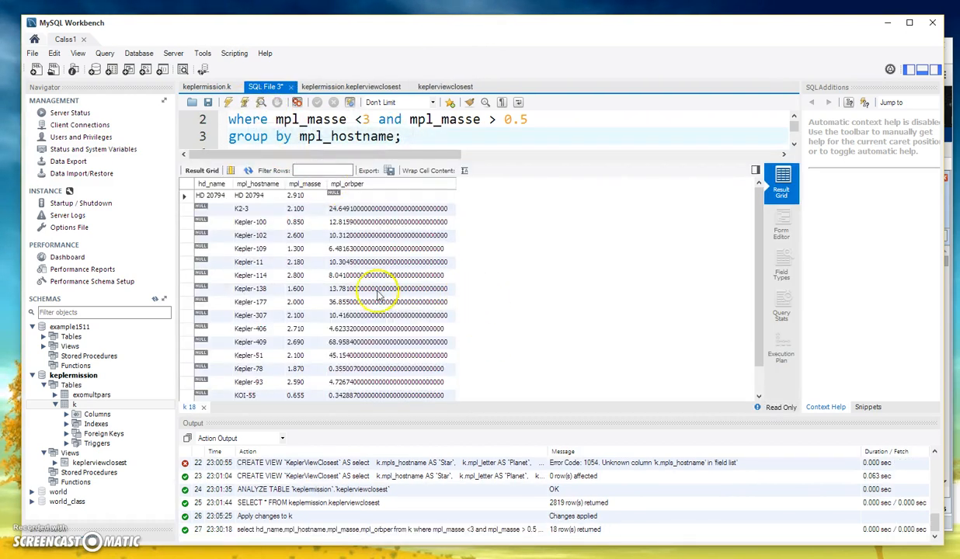
Examine the host names, Earth masses and orbital periods in the query's result rows.
left_click(251, 221)
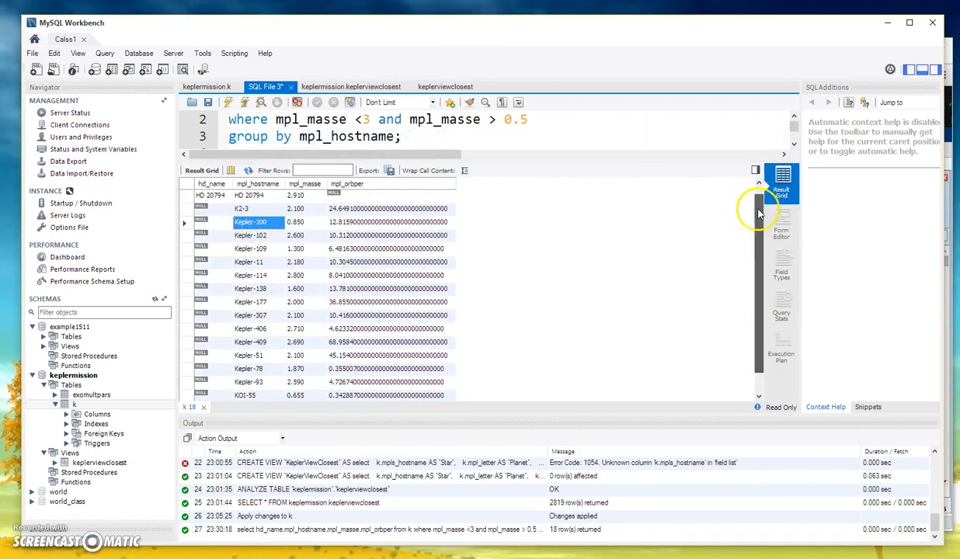
left_click(387, 208)
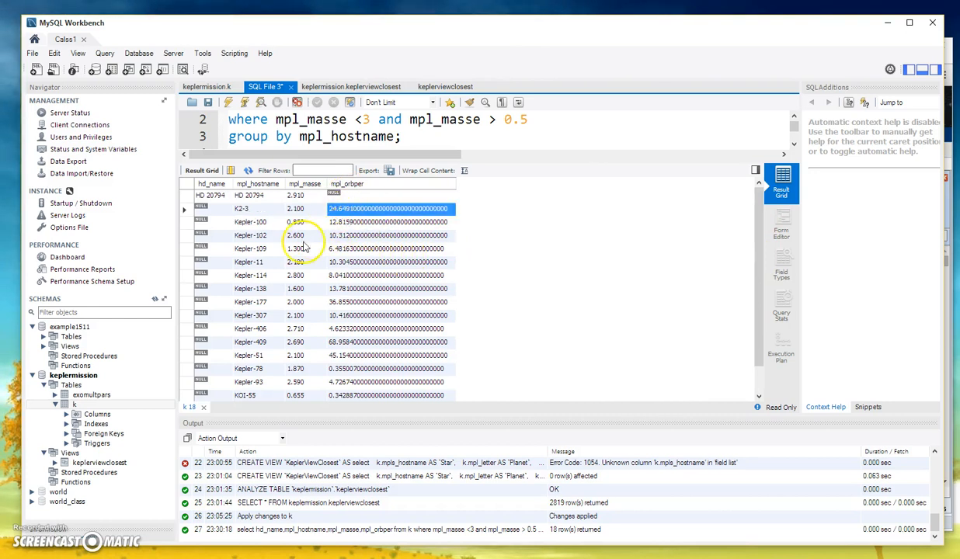
left_click(257, 235)
left_click(295, 221)
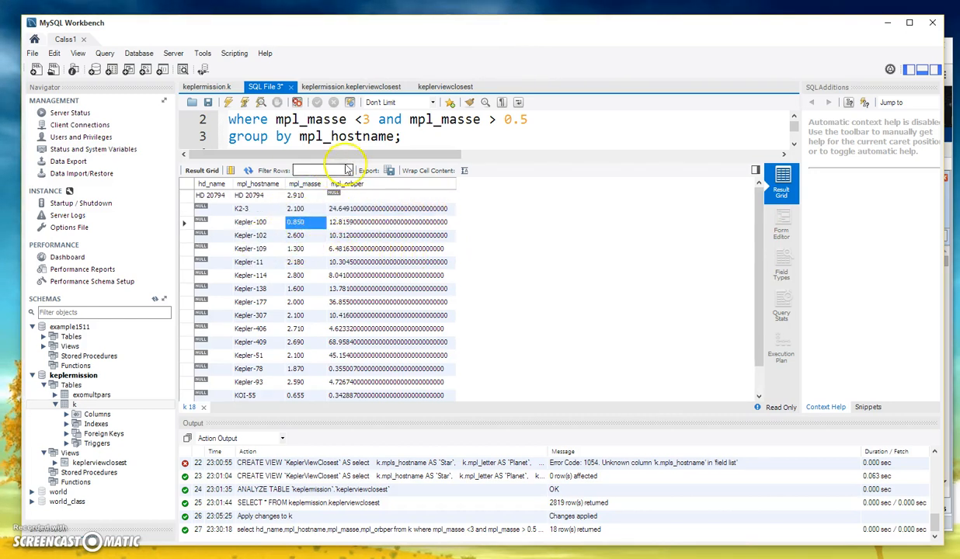
Run the query on table k for mpl_hostname like '%Kepler-438%' and inspect the record across its columns.
left_click(466, 139)
left_click_drag(692, 161, 692, 313)
scroll(491, 144, "up", 1)
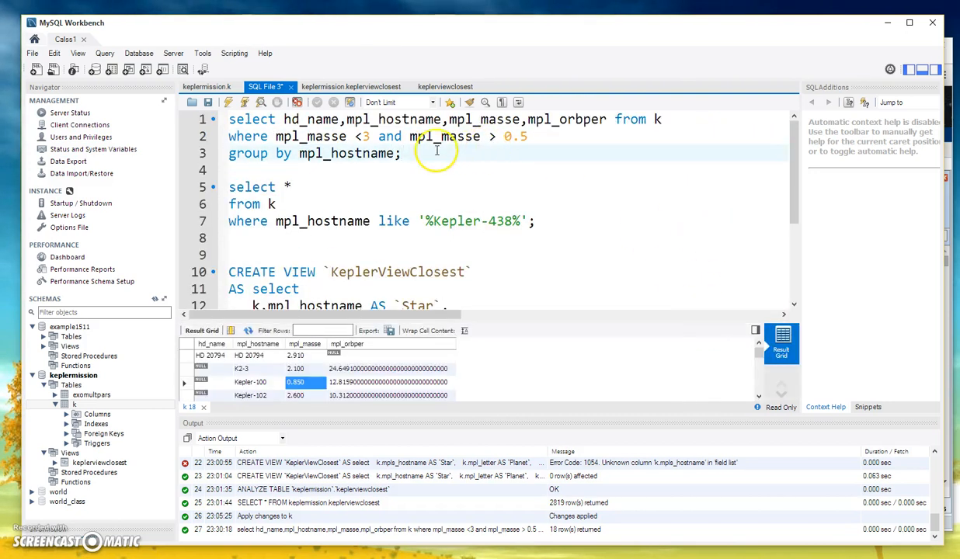
left_click(591, 219)
left_click_drag(437, 222, 515, 222)
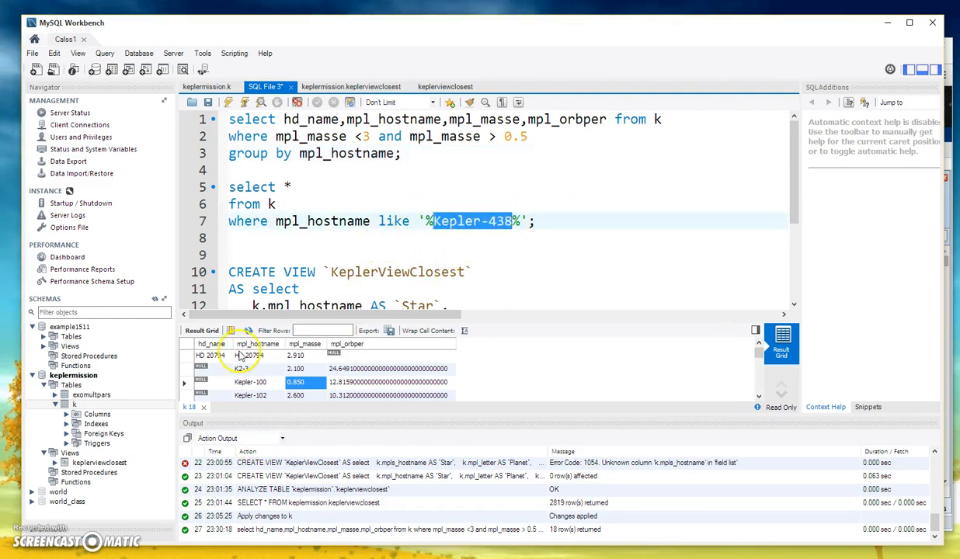
left_click(246, 102)
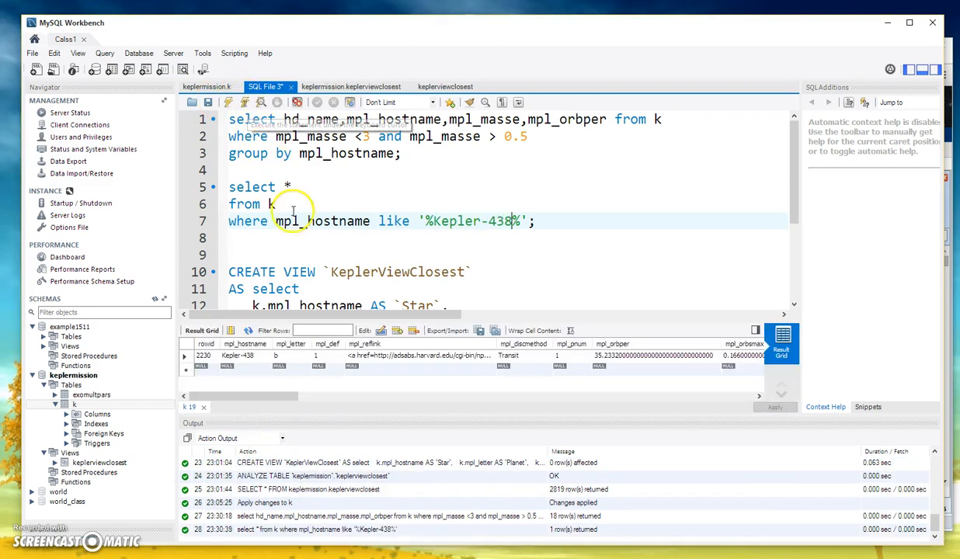
left_click(237, 356)
left_click_drag(260, 400, 475, 400)
Try to create the view KeplerViewClosest from table k with the columns Star, Planet, Mass(Earth) and Radius(Earth), and check the output message.
left_click(449, 256)
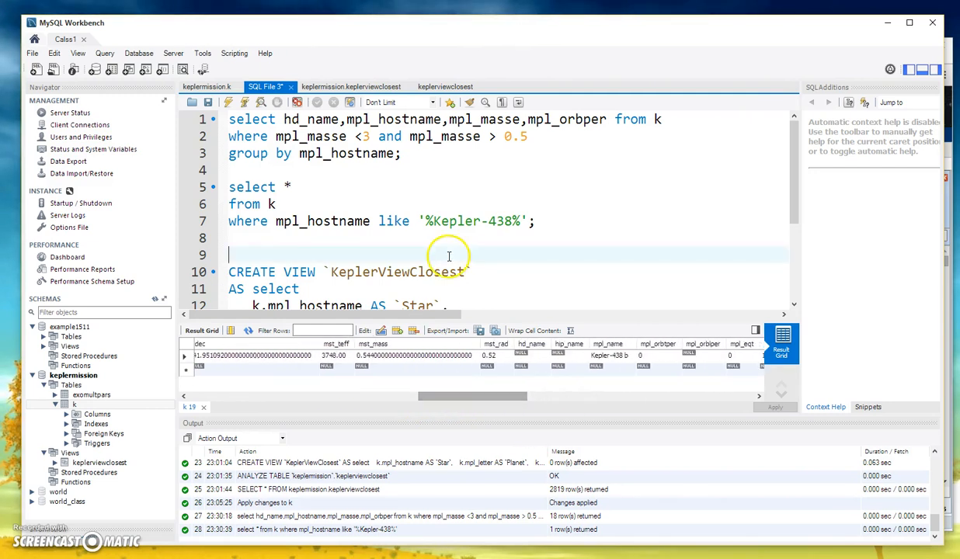
scroll(443, 241, "down", 3)
scroll(357, 188, "up", 1)
left_click_drag(250, 185, 449, 189)
scroll(438, 208, "down", 1)
left_click(302, 266)
left_click(304, 259)
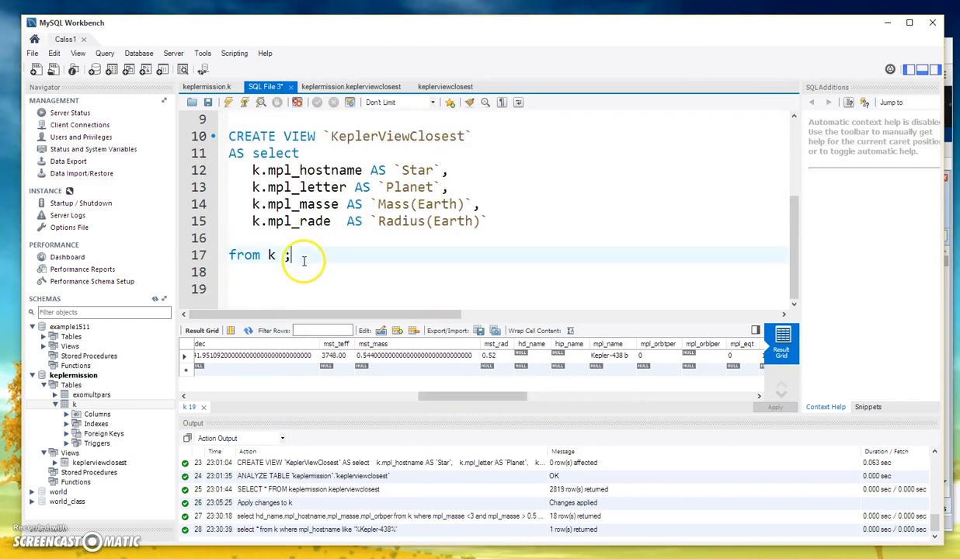
left_click(243, 102)
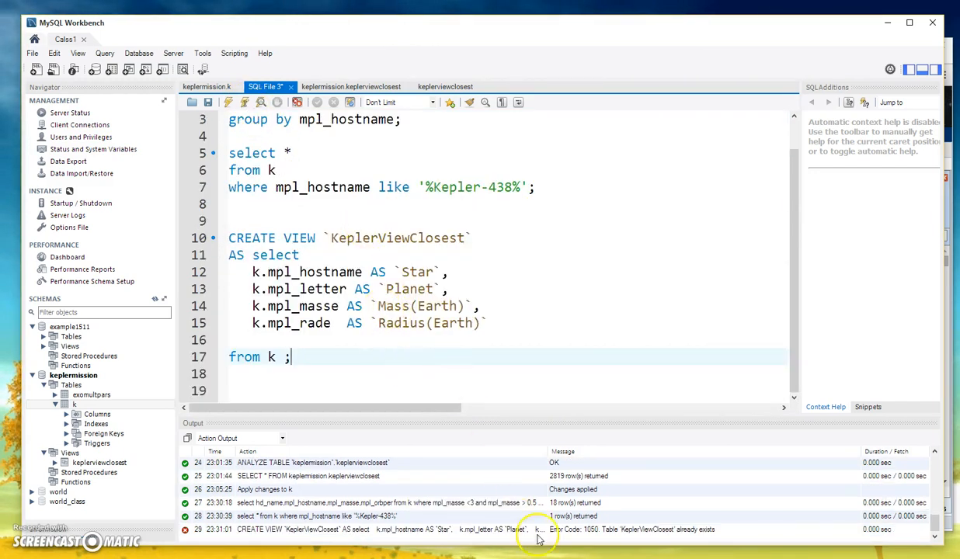
left_click(637, 531)
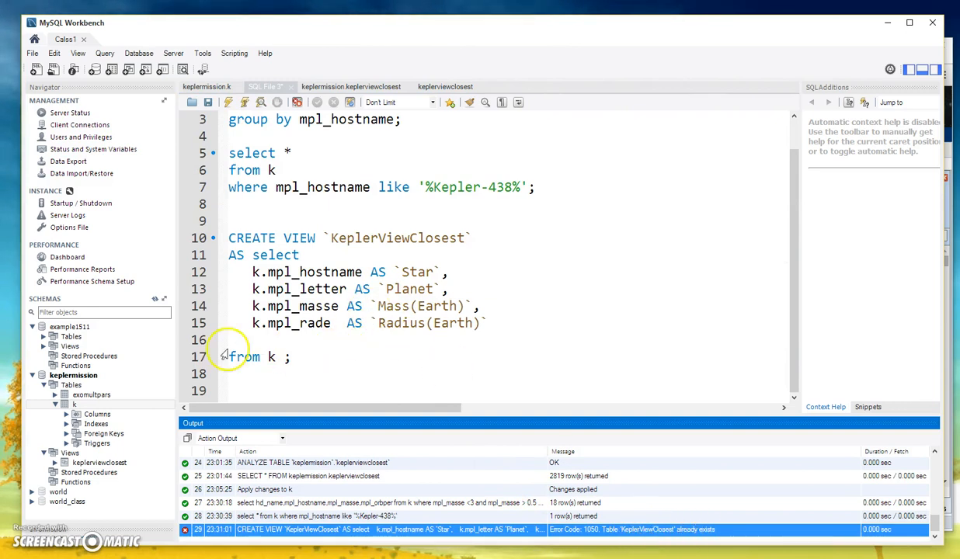
Examine the column types and planet rows of the existing keplerviewclosest view, and enlarge its query editor.
left_click(92, 462)
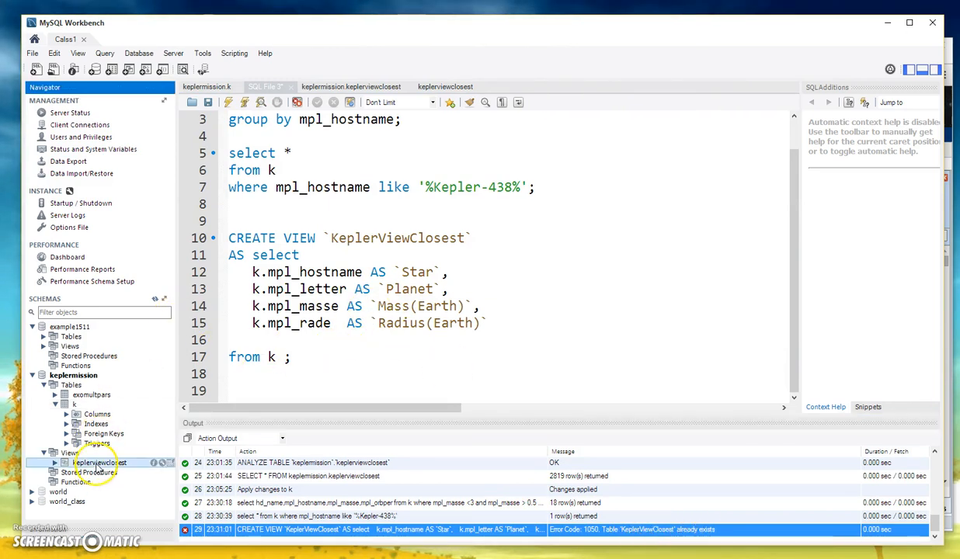
left_click(342, 86)
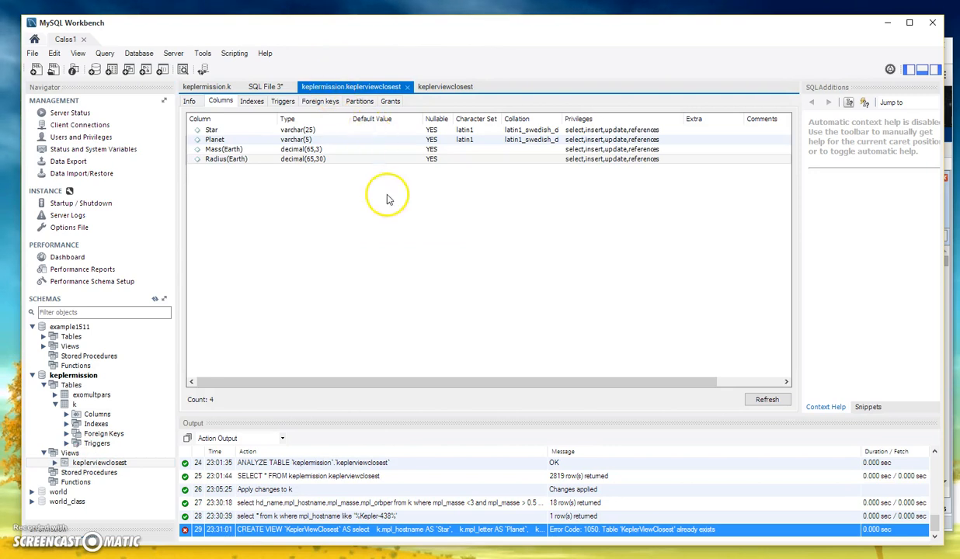
scroll(539, 240, "down", 10)
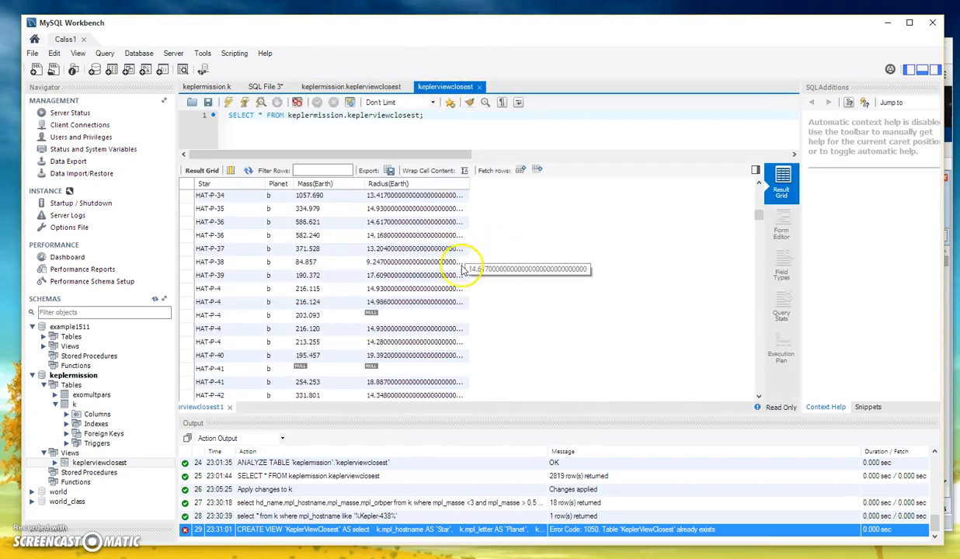
left_click_drag(758, 218, 761, 332)
left_click(422, 303)
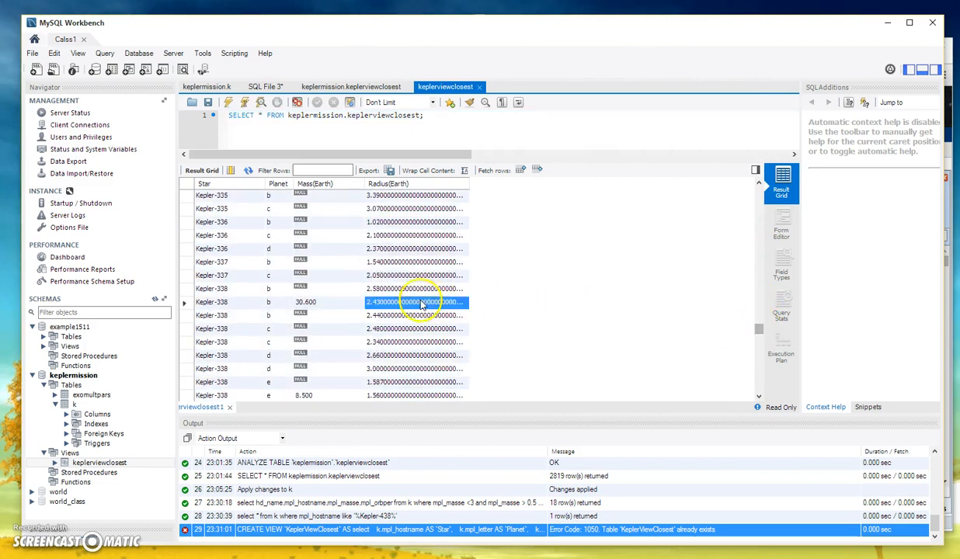
left_click(371, 279)
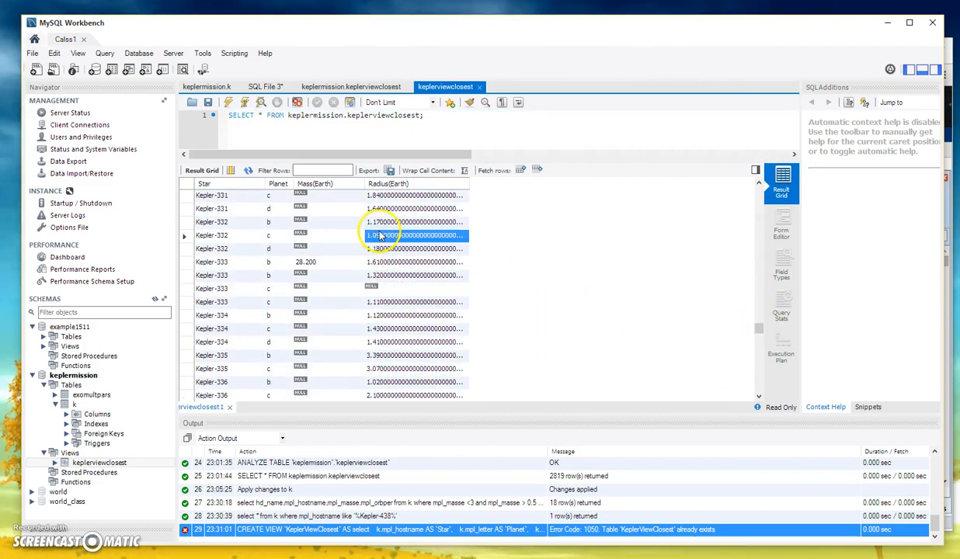
scroll(350, 225, "up", 8)
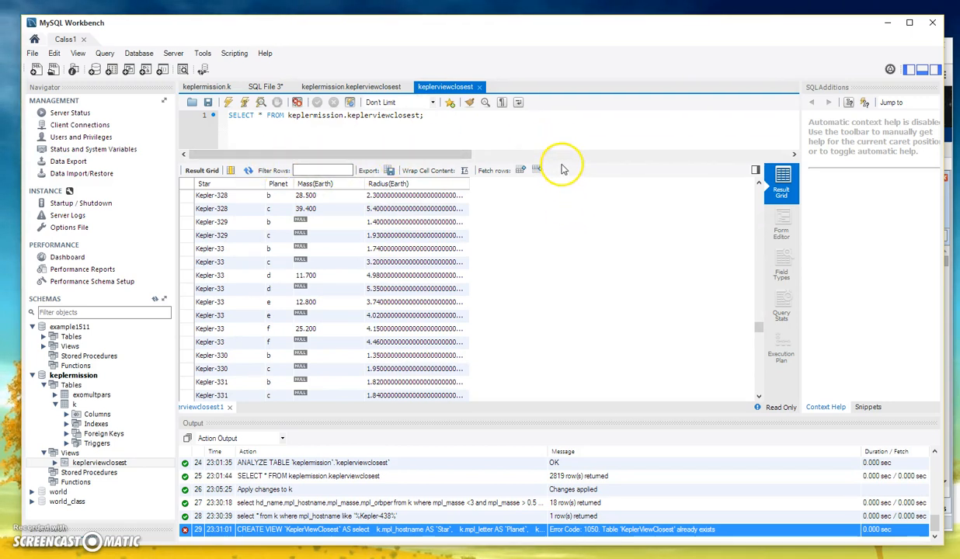
left_click_drag(559, 161, 595, 288)
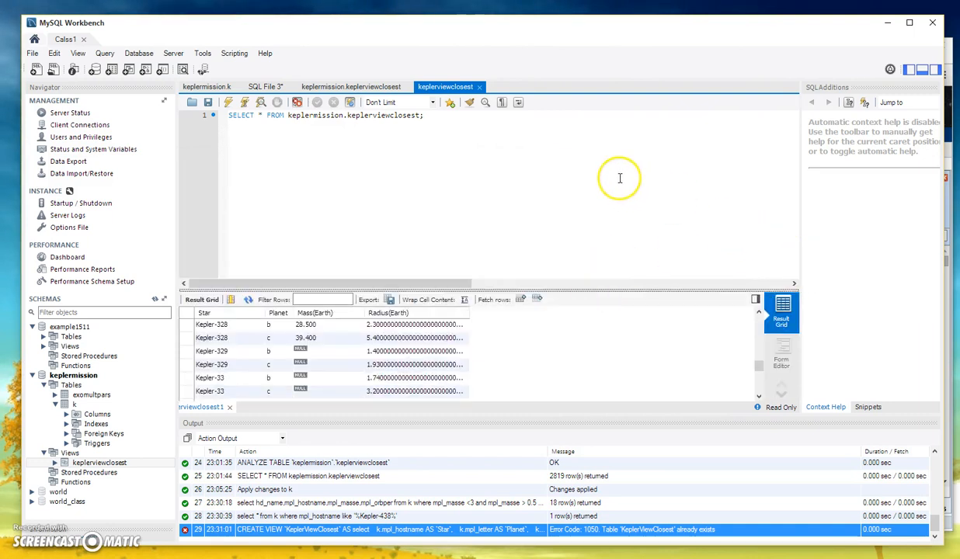